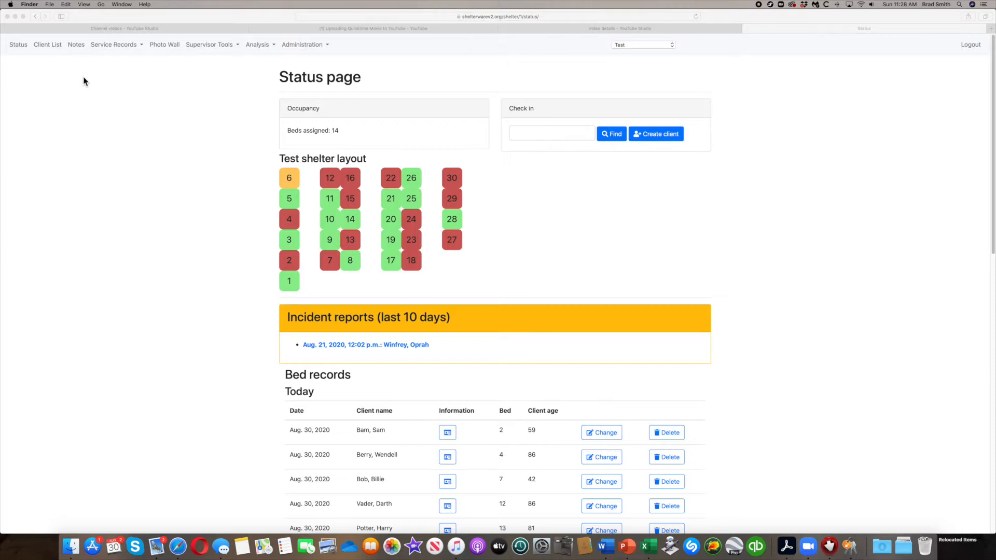
Open the Client List with birth dates, ages and season counts, and scroll through the table.
left_click(48, 45)
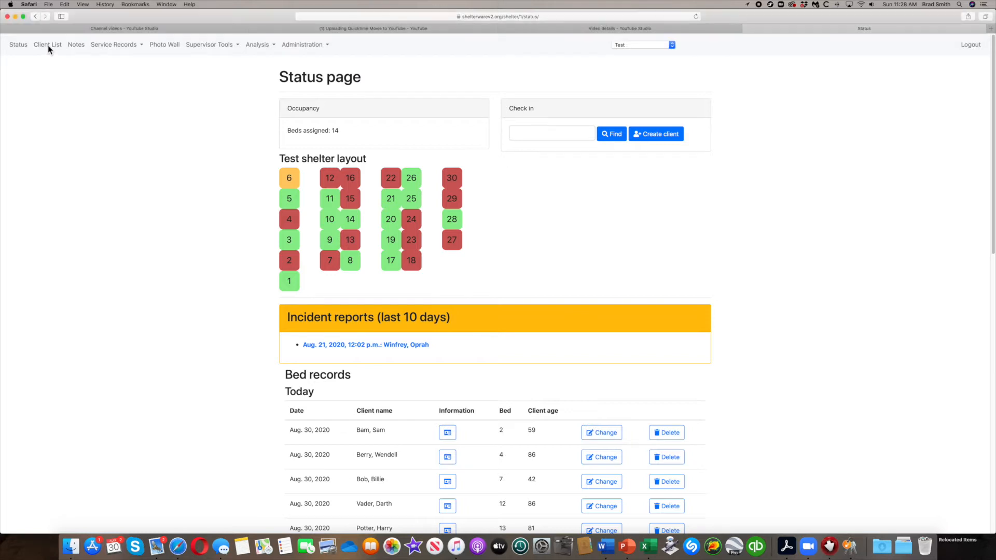
left_click(48, 45)
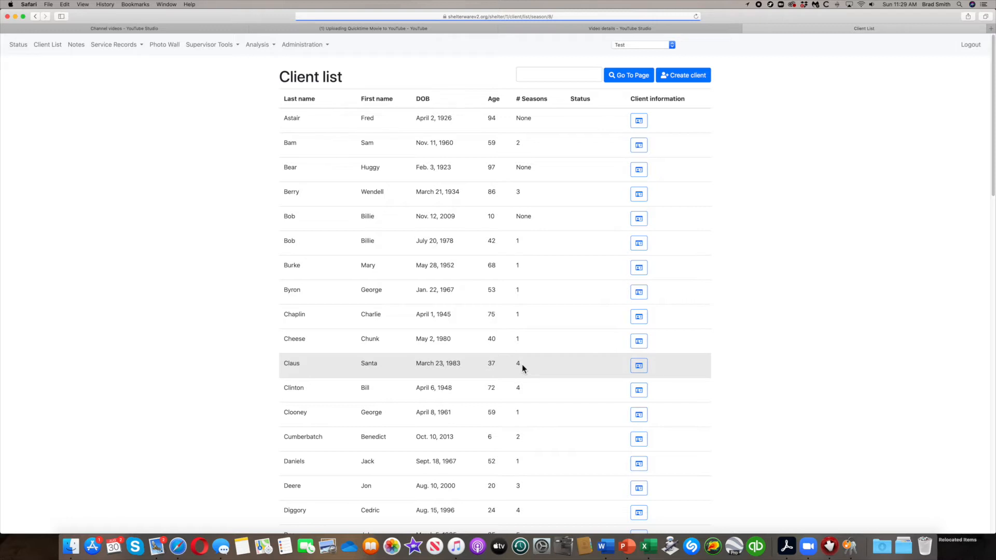
scroll(522, 365, "down", 7)
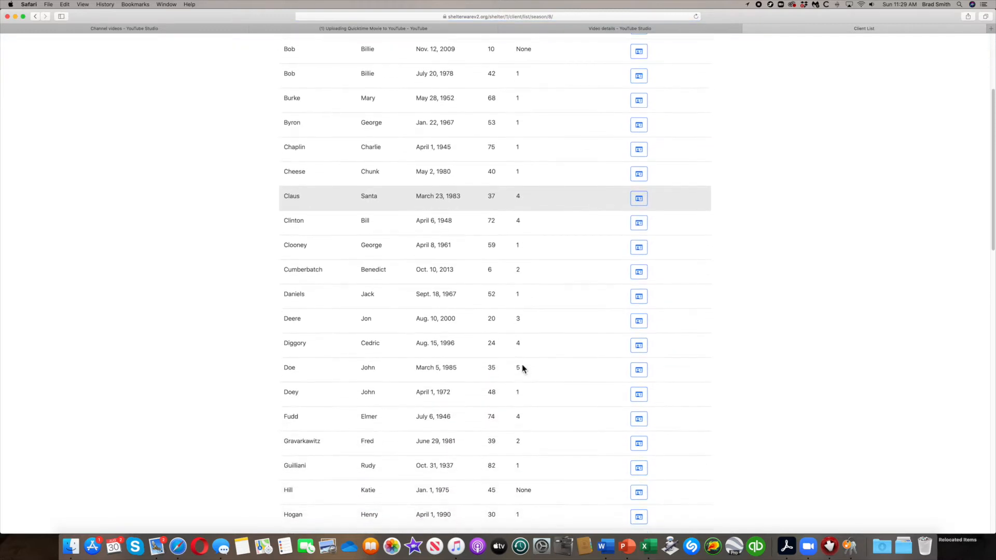
scroll(521, 364, "down", 6)
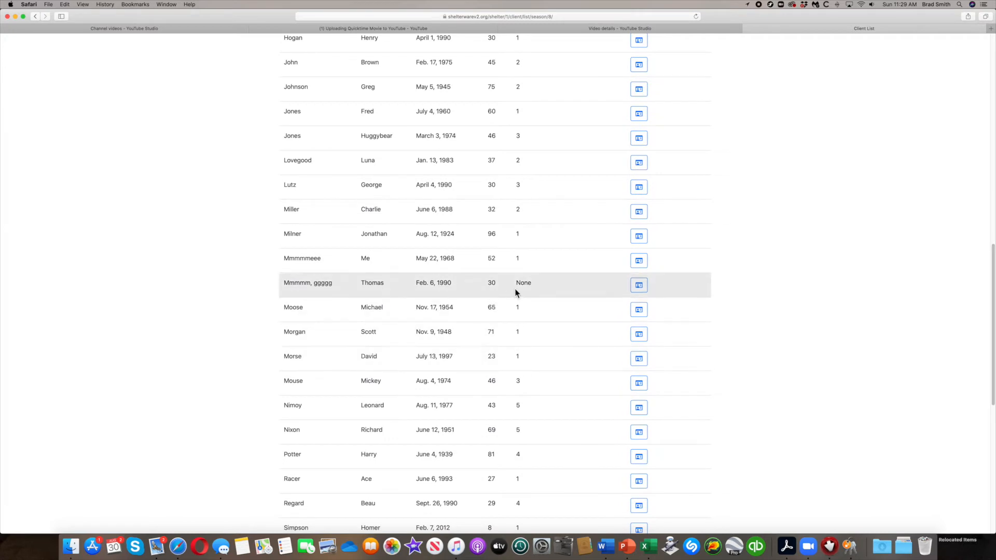
scroll(517, 294, "down", 8)
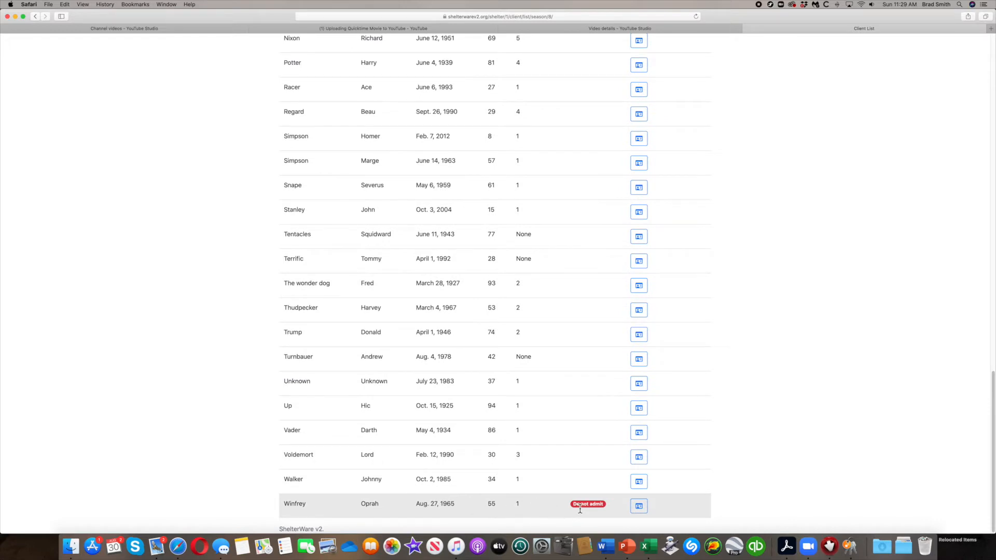
scroll(567, 272, "up", 10)
scroll(527, 203, "up", 6)
scroll(527, 203, "up", 4)
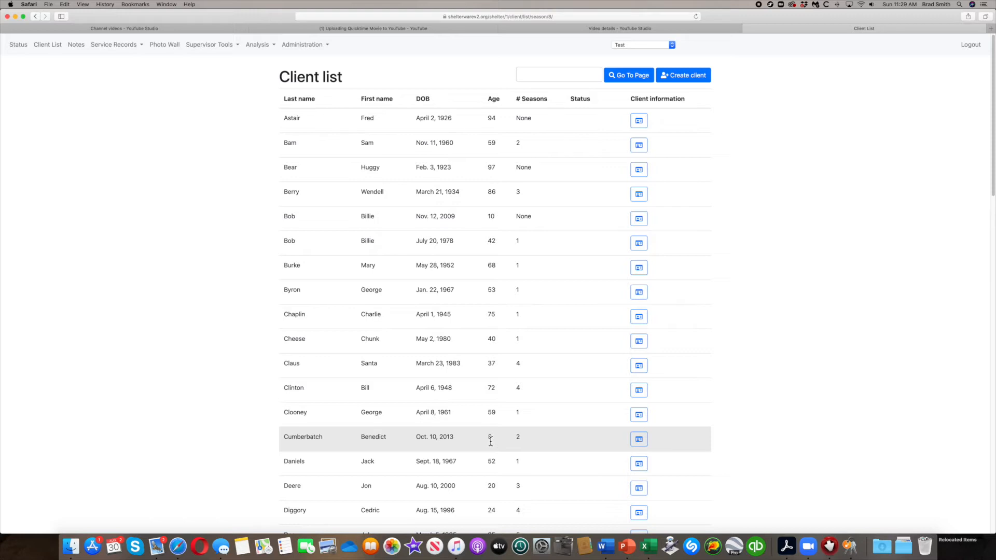
left_click(639, 441)
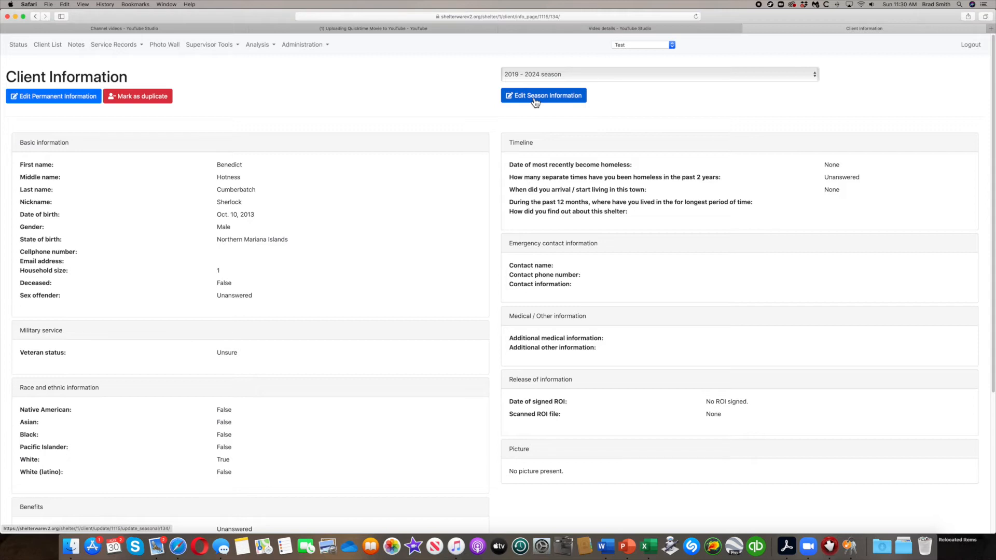
Open the Update permanent client information form and look over its fields.
left_click(79, 100)
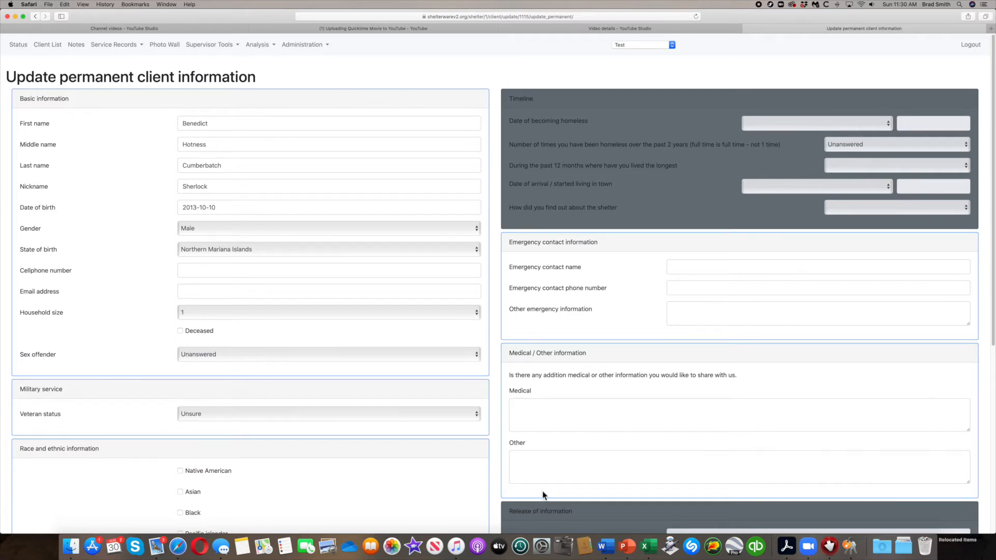
scroll(543, 494, "down", 5)
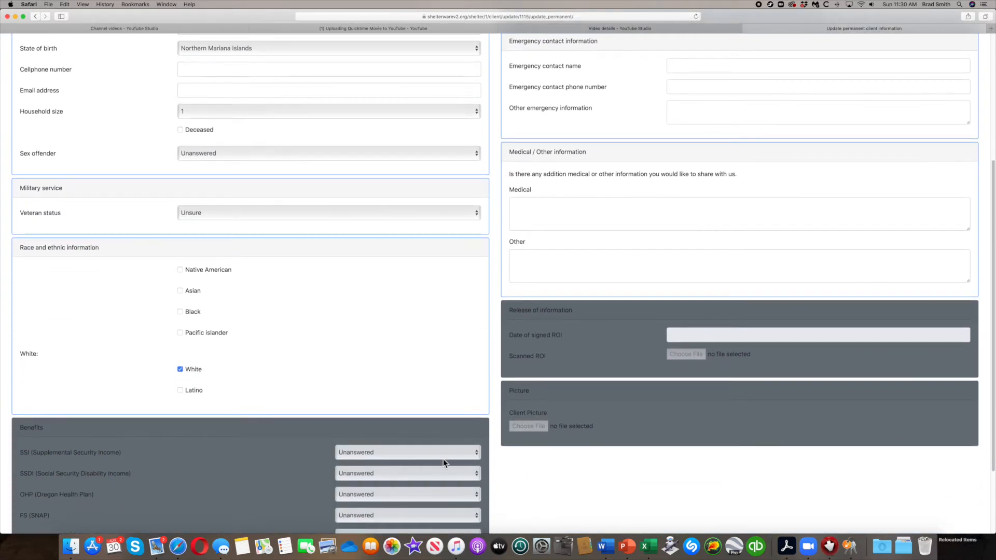
scroll(521, 424, "up", 5)
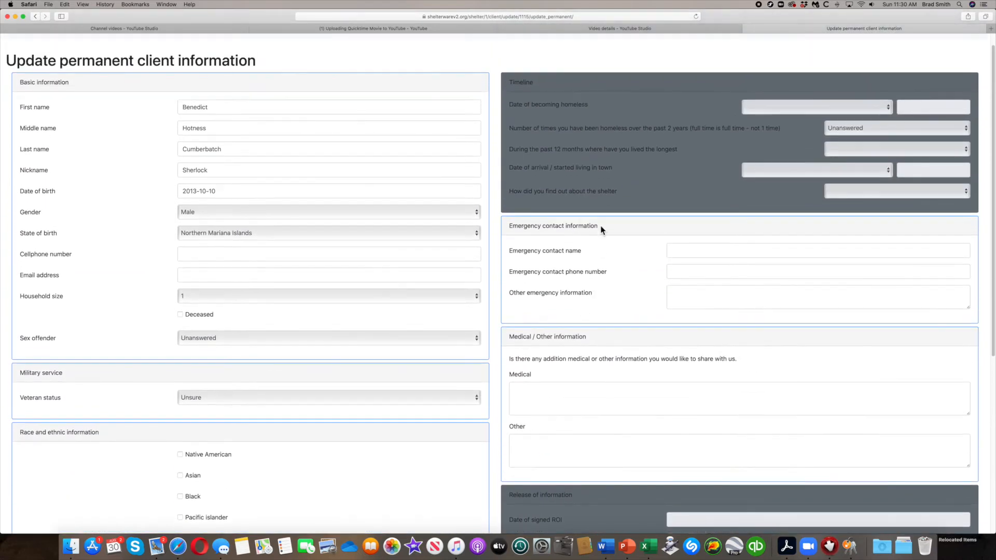
scroll(51, 92, "up", 1)
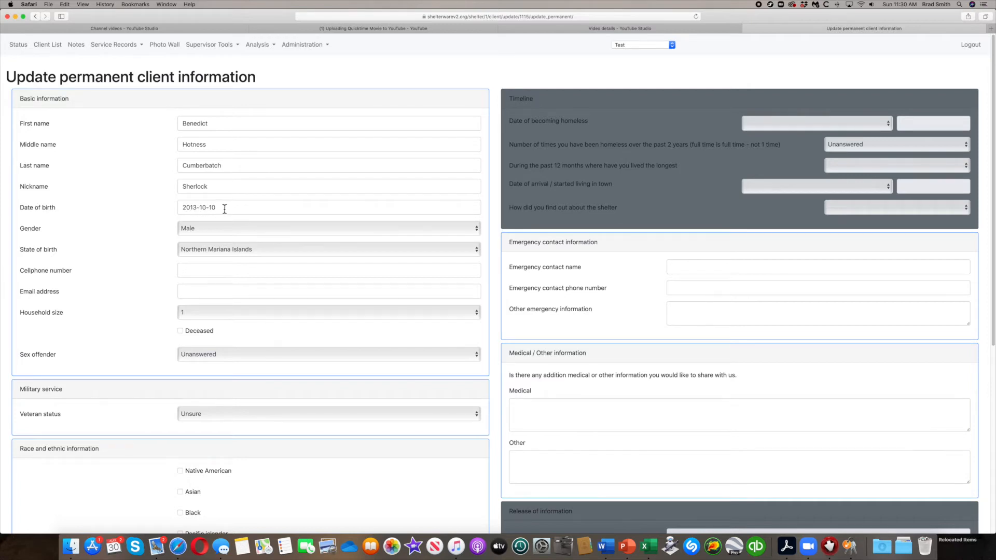
Change the birth year to 1993, enter the cellphone number, and mark Pacific islander.
left_click(193, 209)
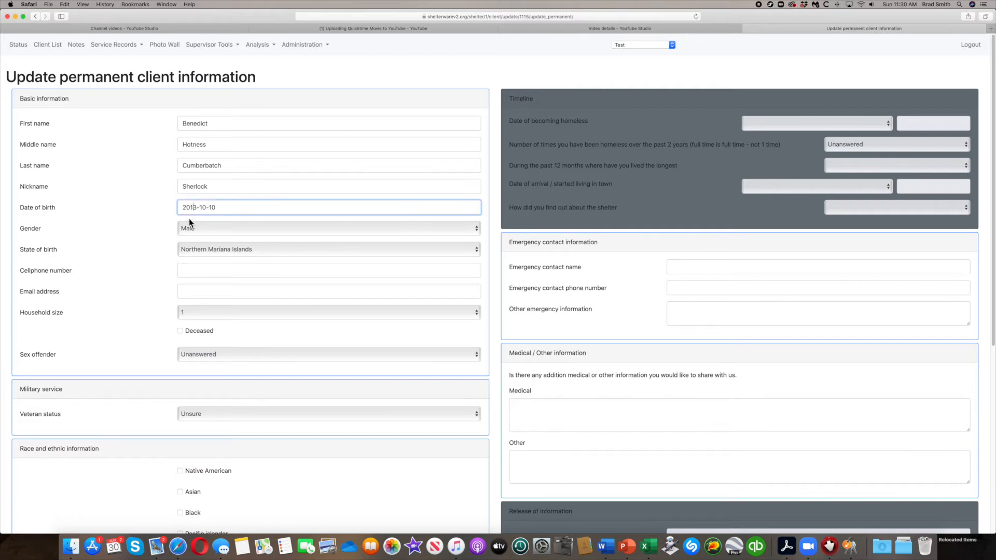
key("BackSpace")
type("9")
left_click(307, 274)
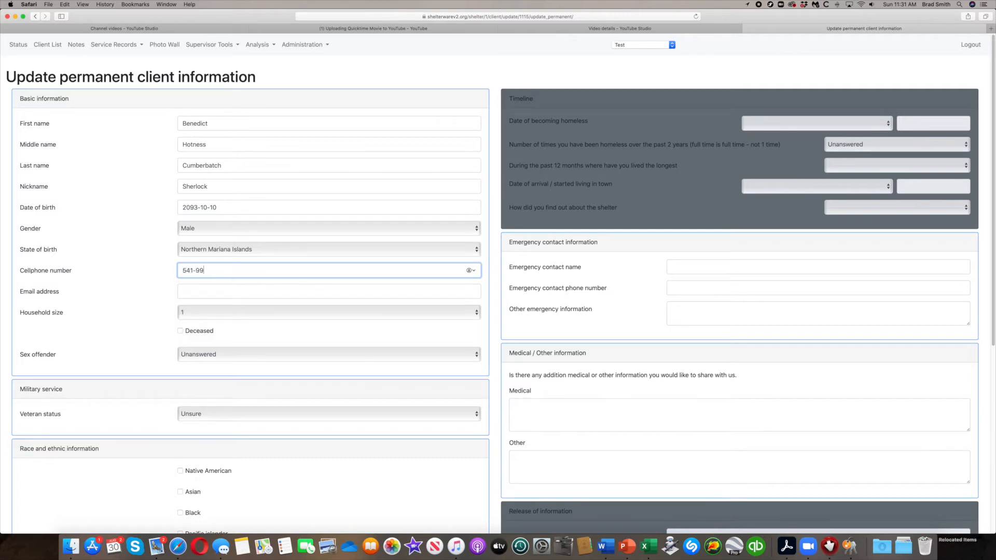
scroll(203, 351, "down", 8)
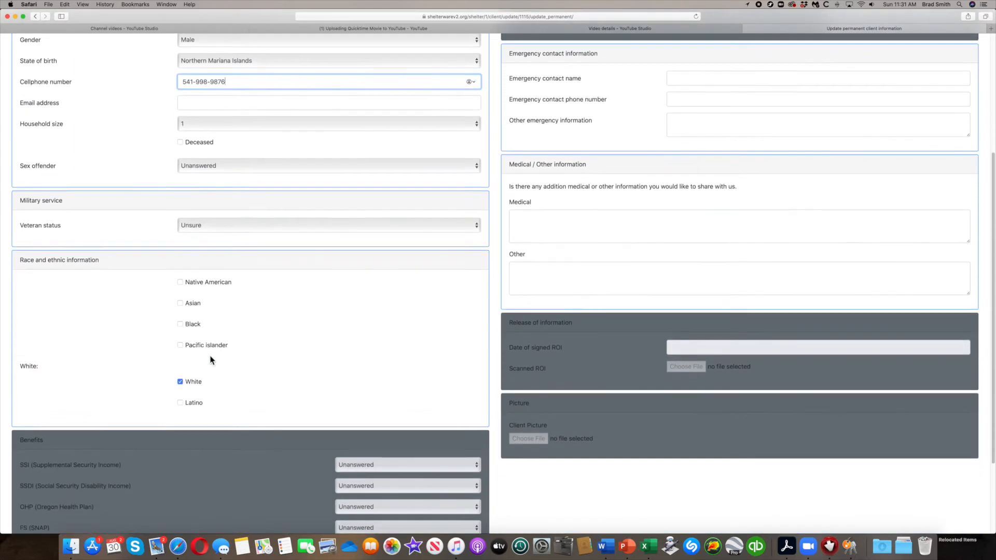
left_click(180, 338)
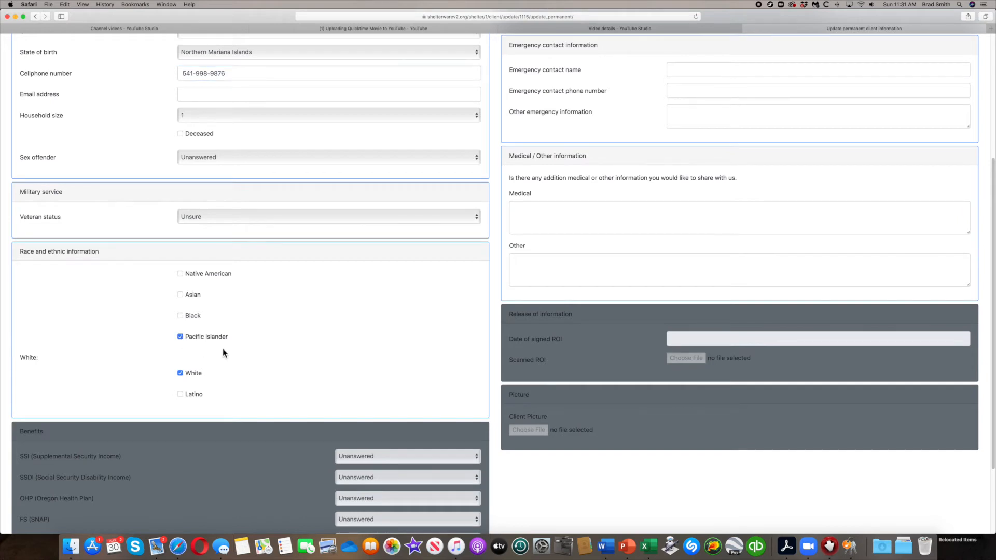
scroll(247, 356, "up", 8)
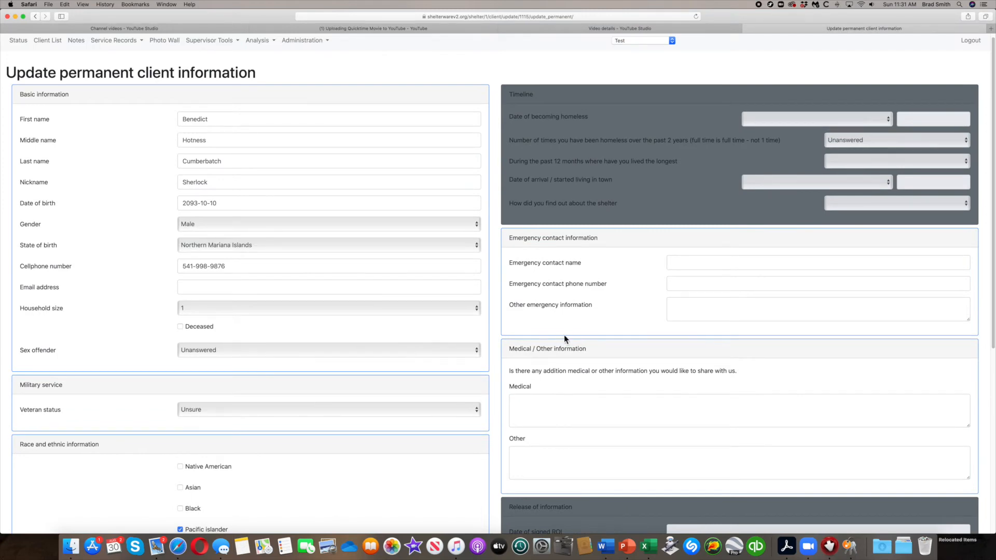
Enter the emergency contact's name and phone number, then save the permanent information.
left_click(708, 262)
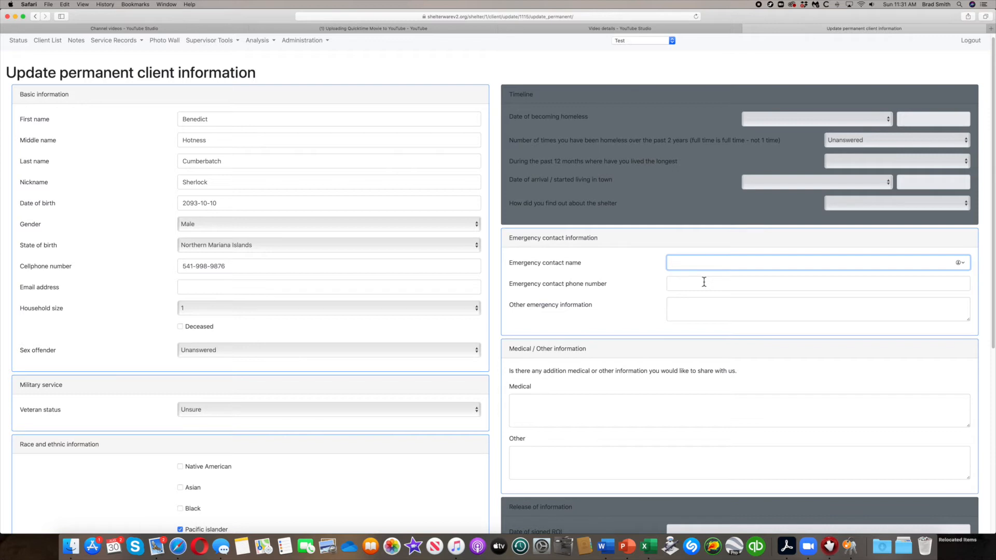
type("Santa Claus")
left_click(703, 286)
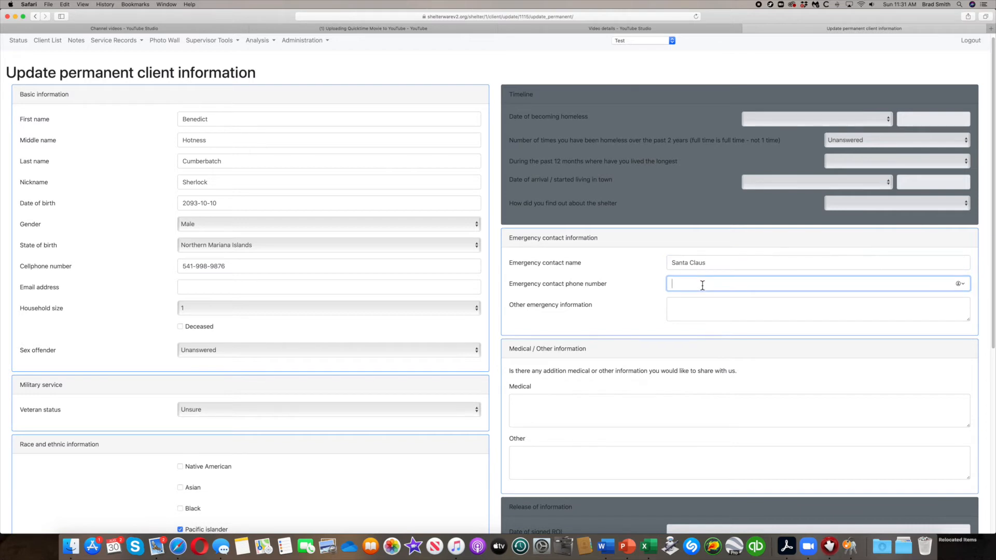
scroll(675, 357, "down", 2)
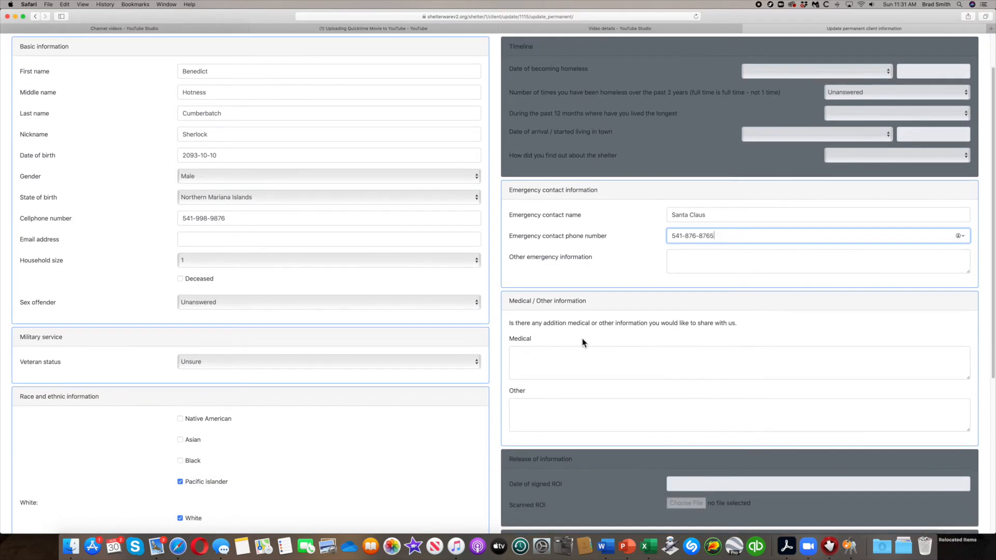
scroll(577, 357, "down", 10)
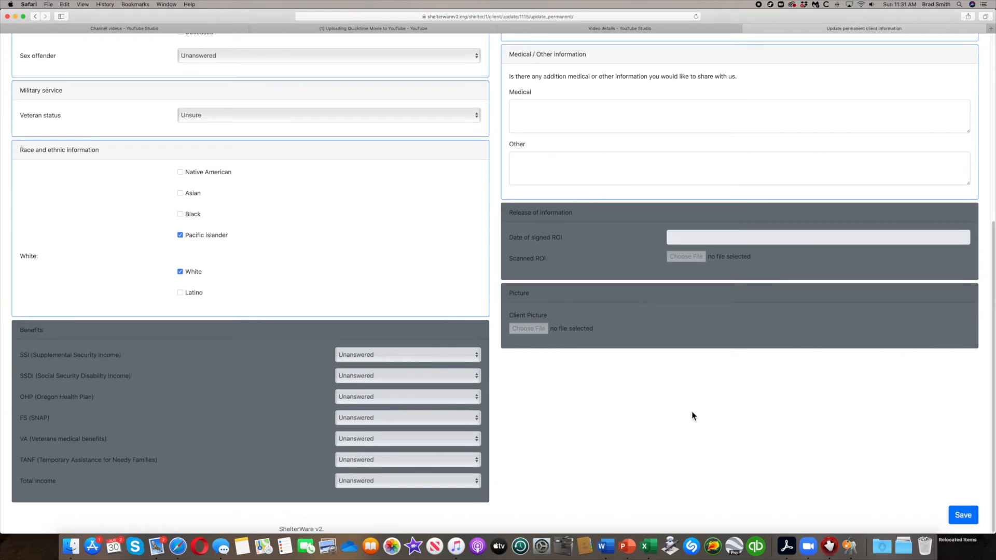
left_click(967, 516)
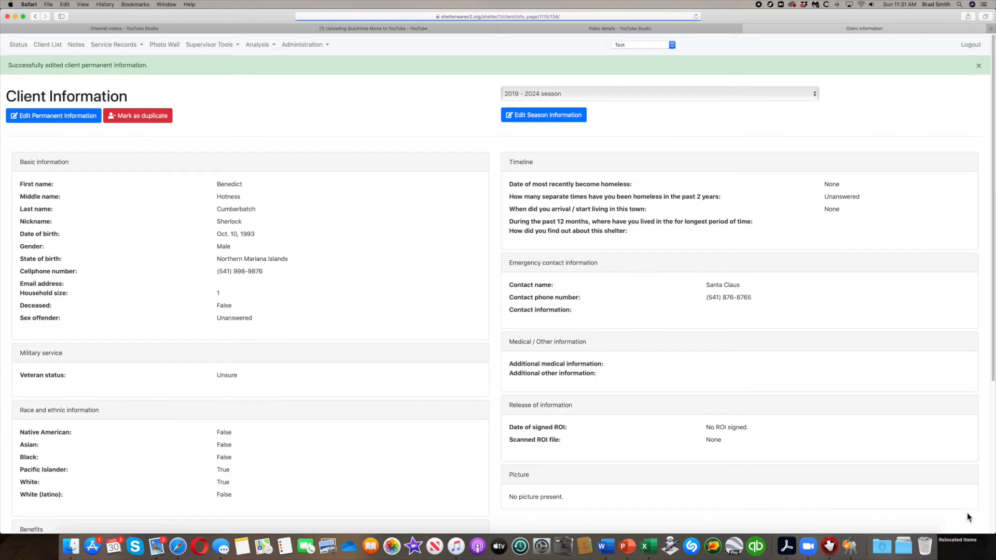
Reopen the permanent information and save it again to confirm birth date 1993 and Pacific Islander.
left_click(68, 118)
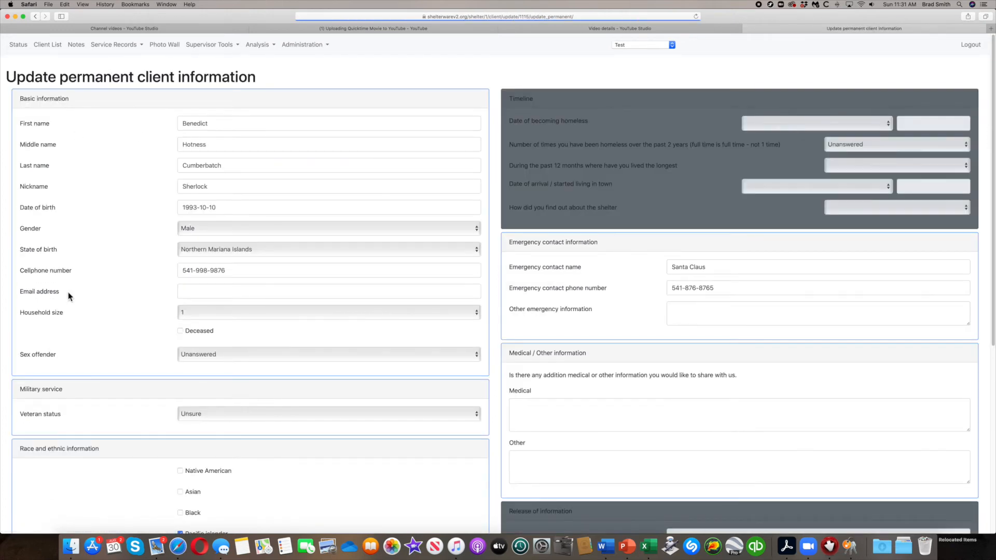
scroll(615, 411, "down", 10)
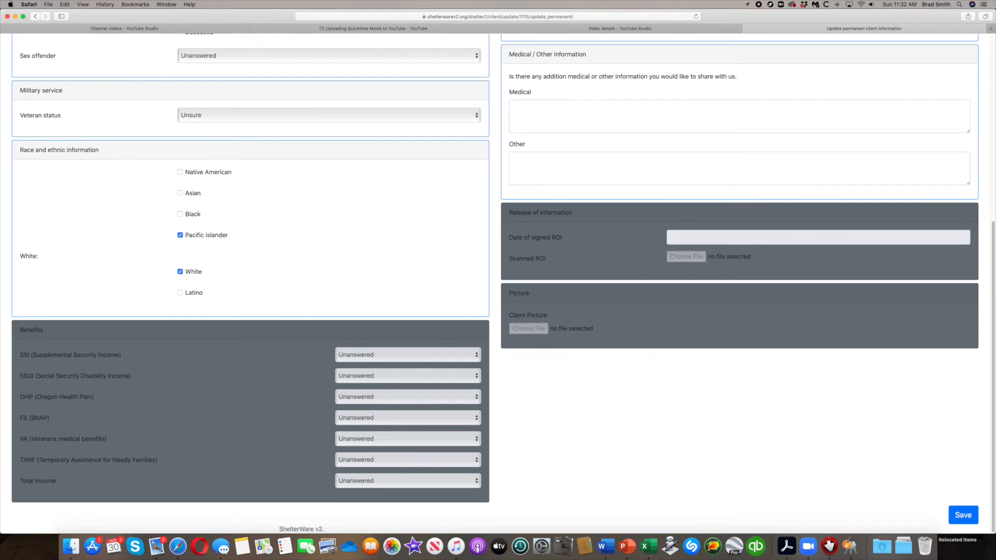
left_click(963, 516)
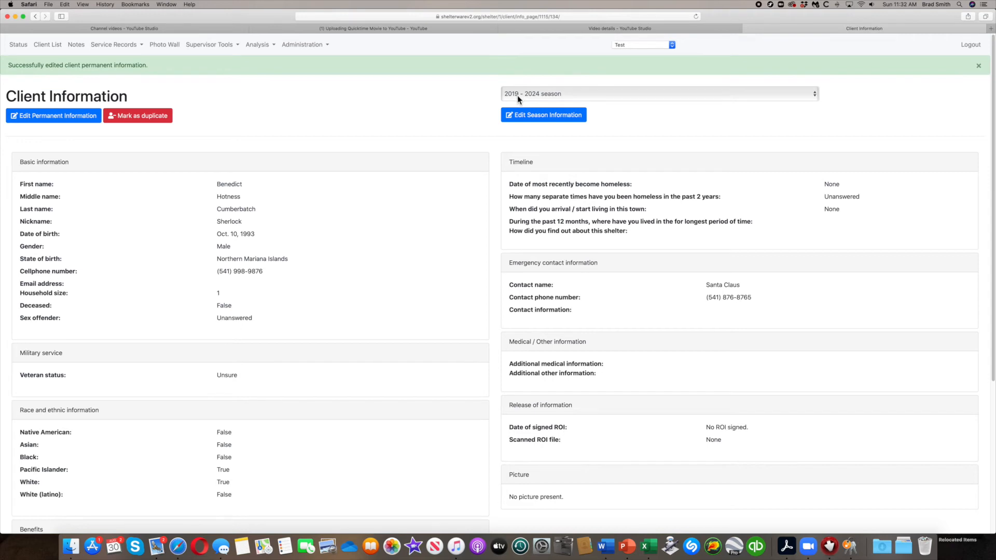
In the season data, set homeless since June 2018, Full time, longest stay Oregon coast.
left_click(540, 120)
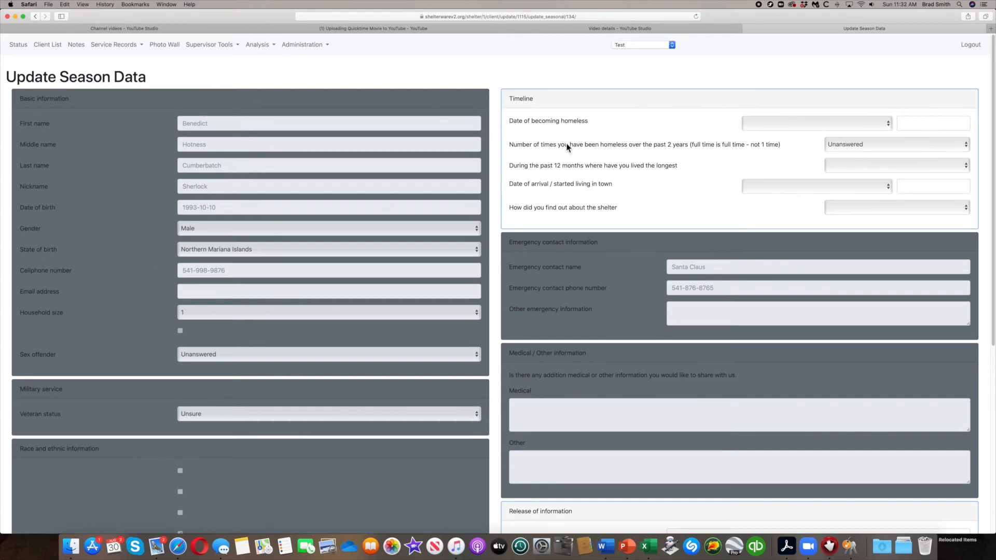
left_click(889, 125)
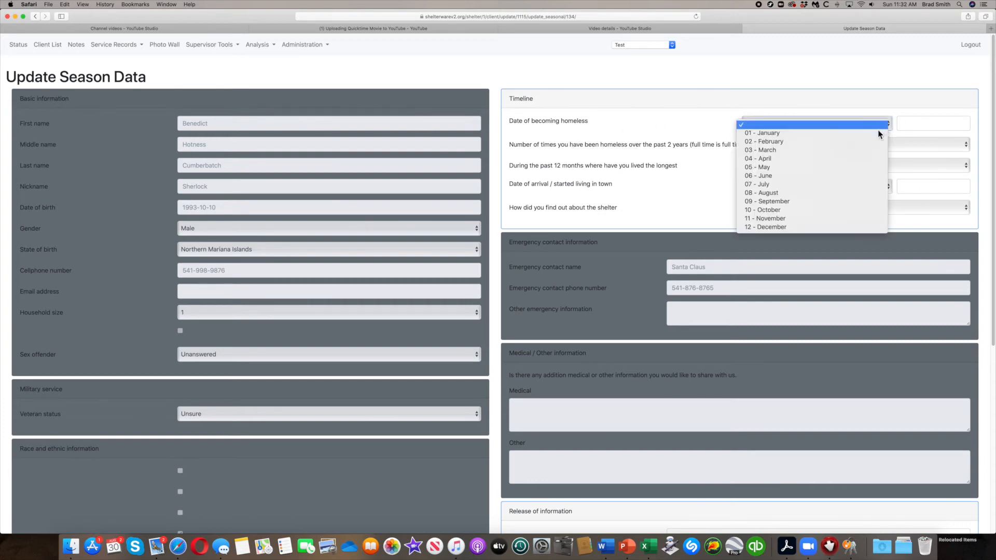
left_click(755, 177)
left_click(927, 126)
type("2018")
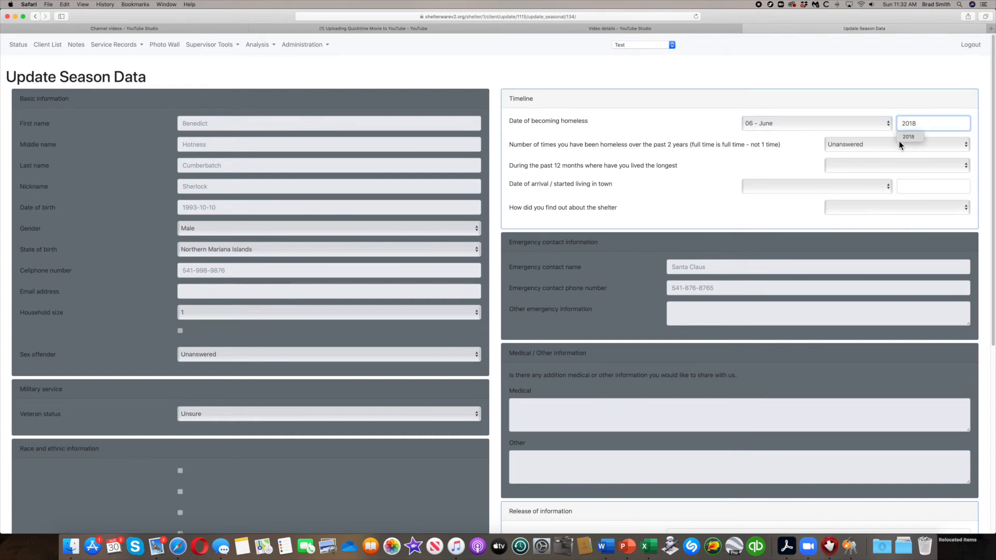
left_click(964, 146)
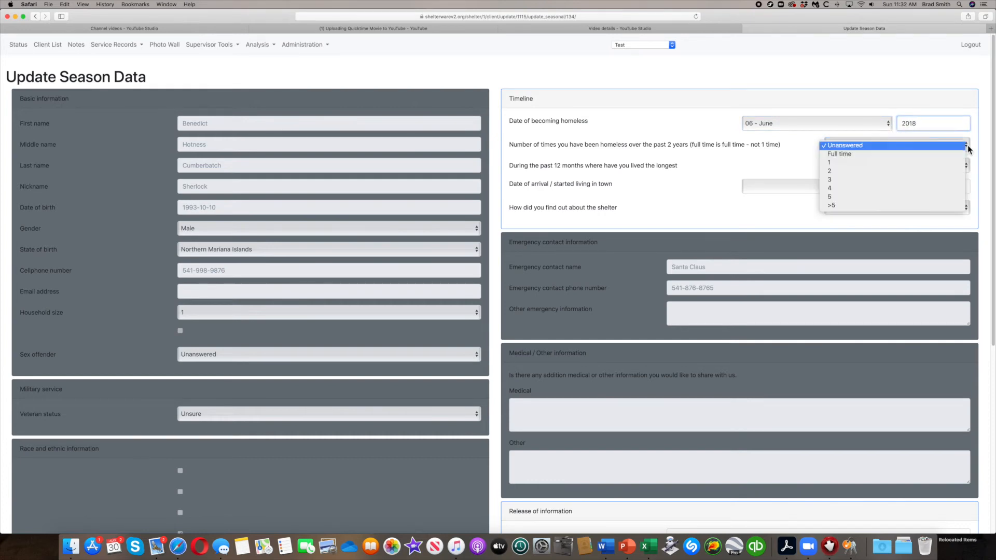
left_click(868, 155)
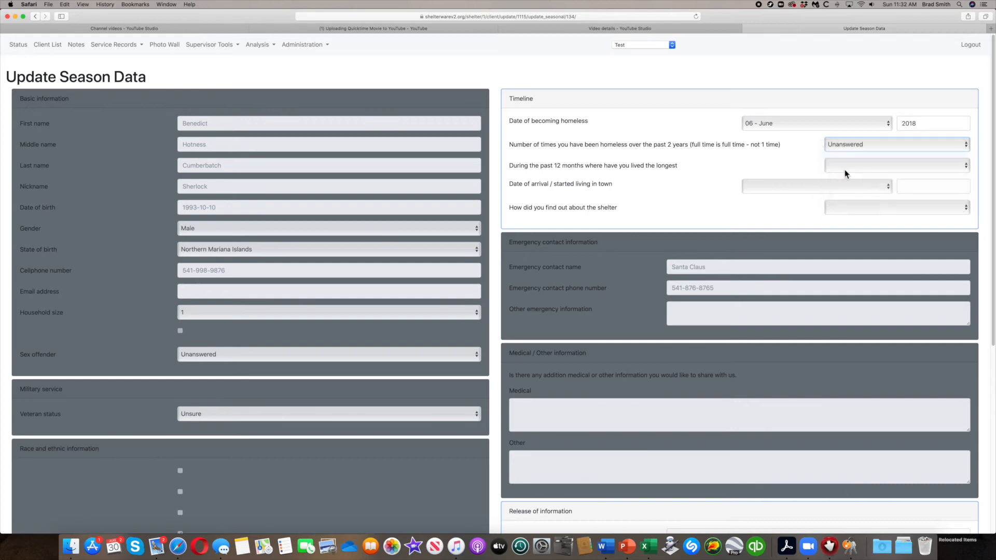
left_click(967, 164)
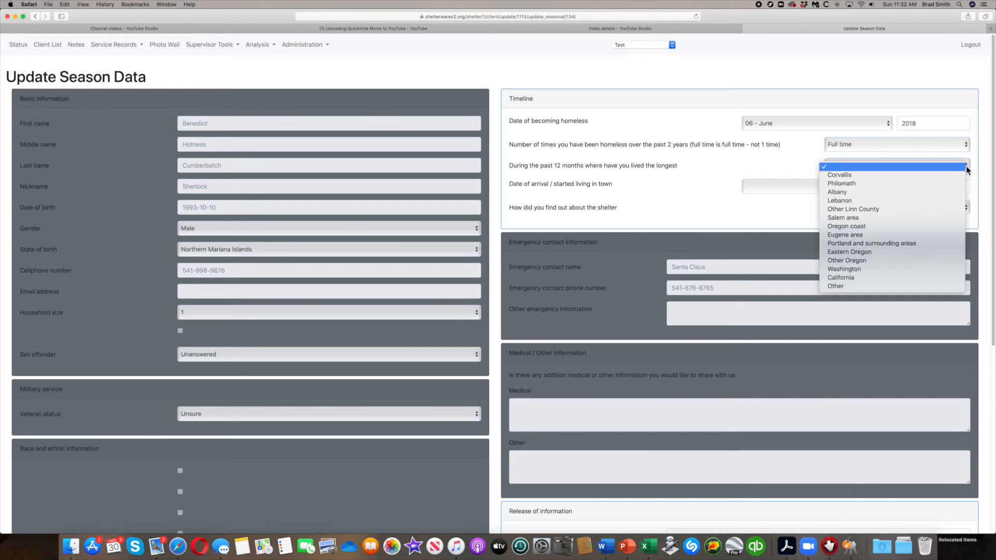
left_click(836, 227)
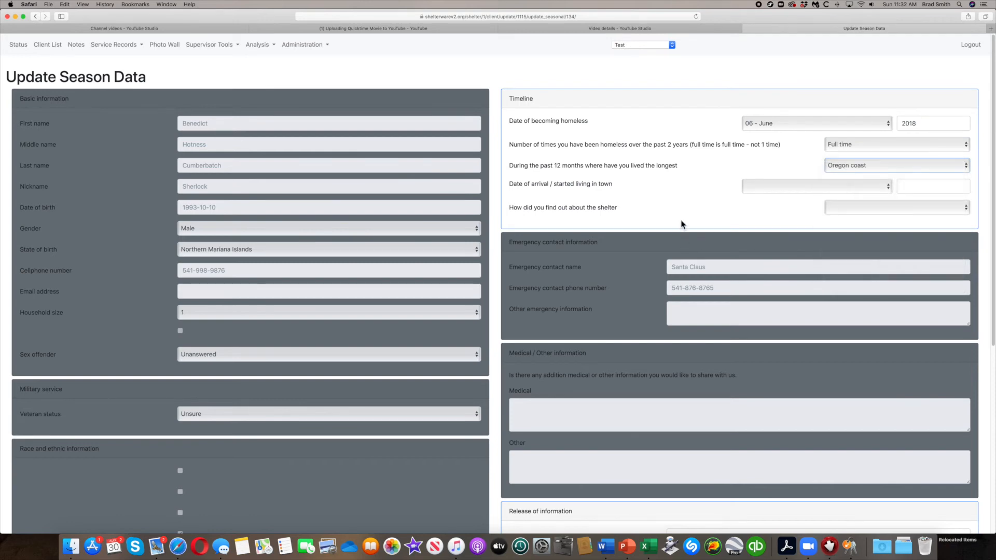
Enter 6/22/20 as the date of the signed release of information.
scroll(756, 246, "down", 5)
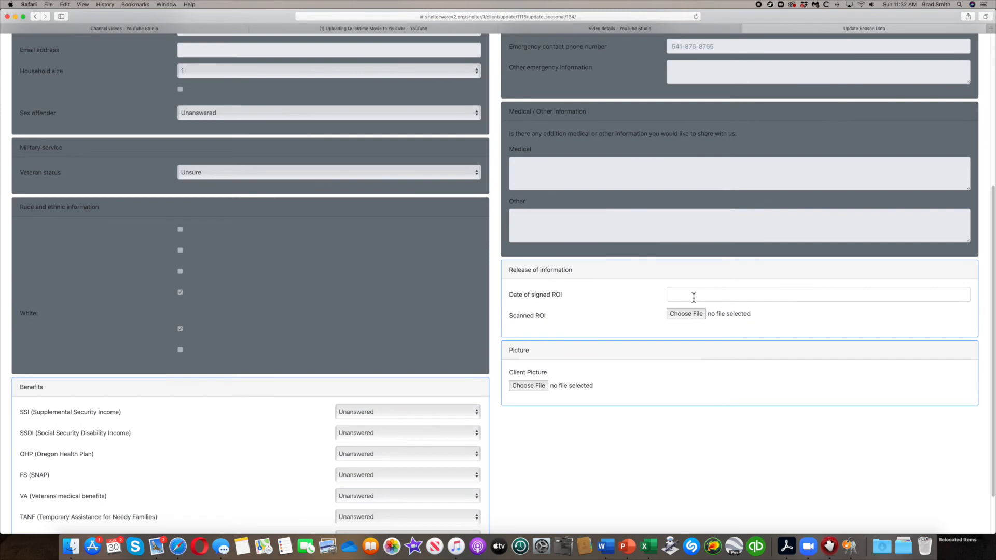
left_click(694, 297)
type("6/22/20")
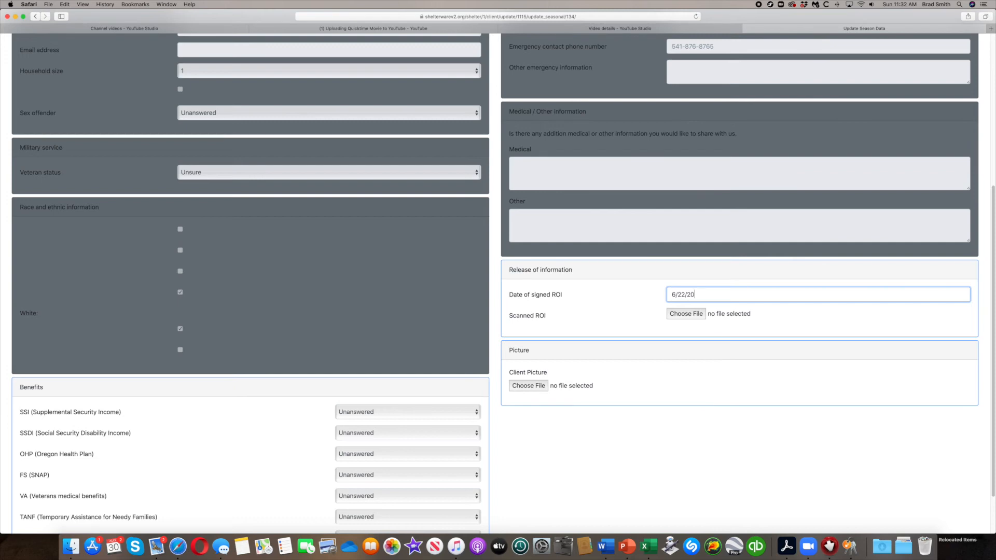
scroll(540, 384, "down", 3)
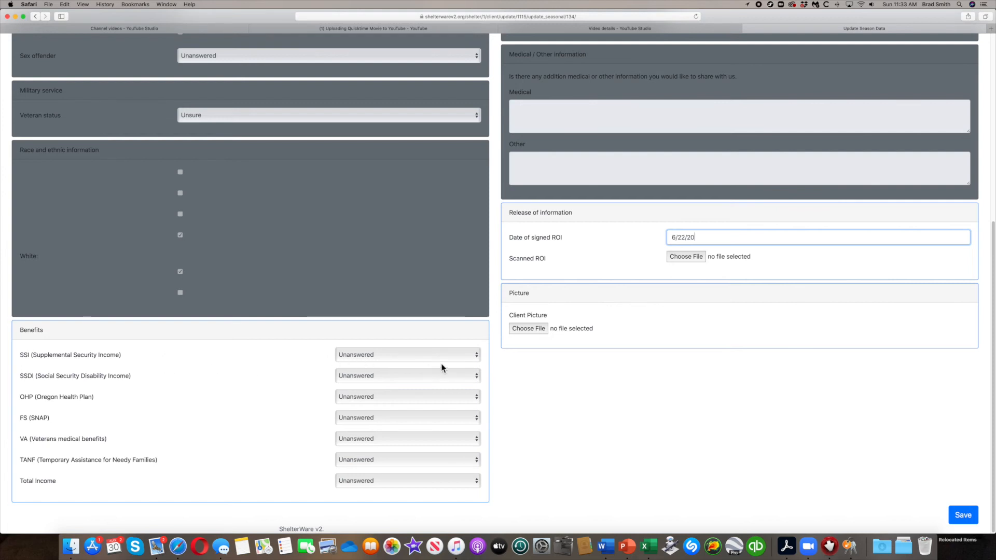
Set SSI No, SSDI No, OHP Yes, FS Yes, VA No, TANF Unsure, income under $17,700/yr.
left_click(472, 356)
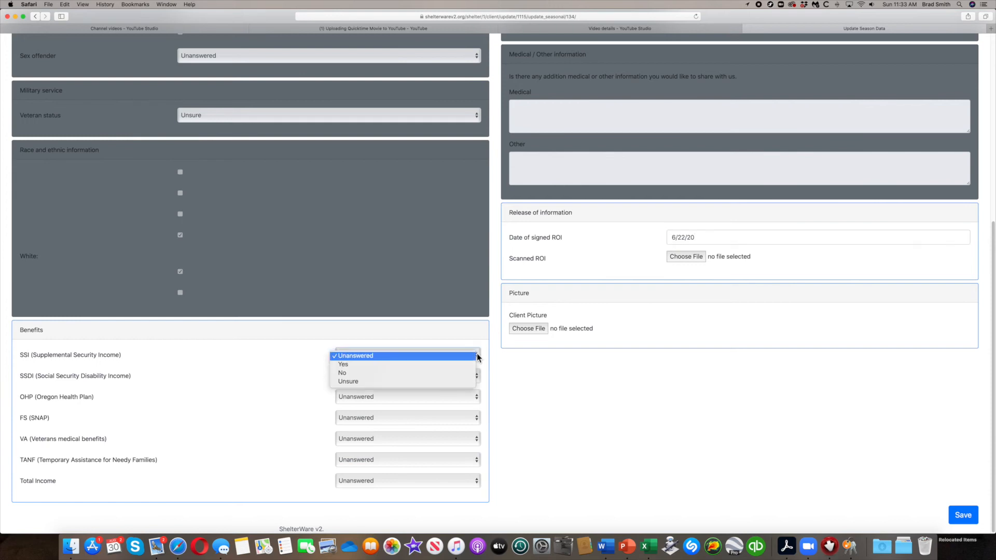
left_click(412, 372)
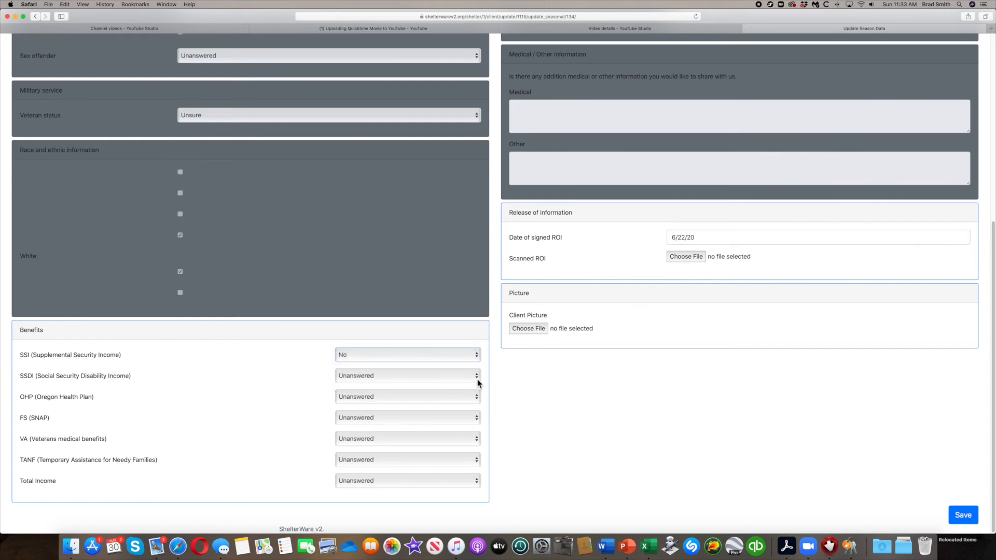
left_click(477, 382)
left_click(434, 395)
left_click(475, 397)
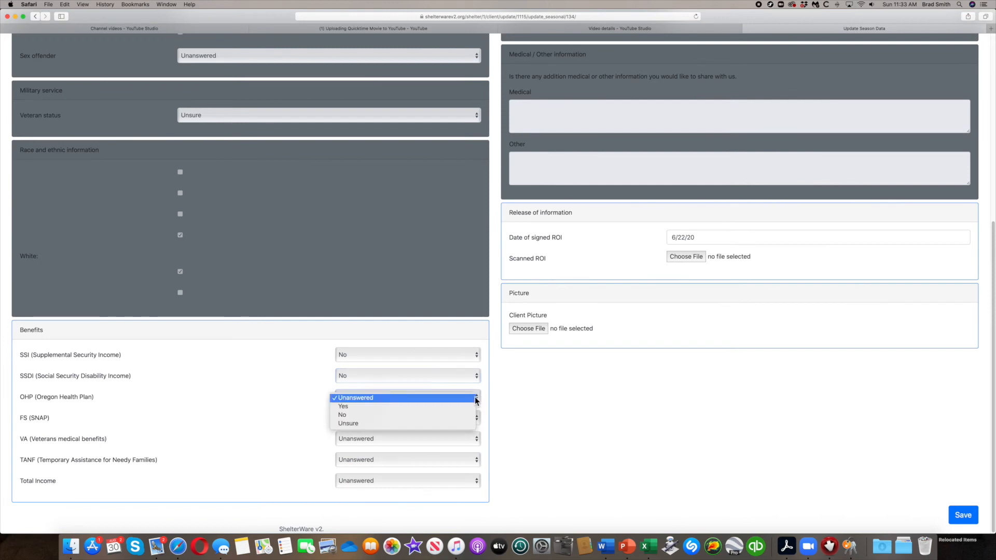
left_click(400, 407)
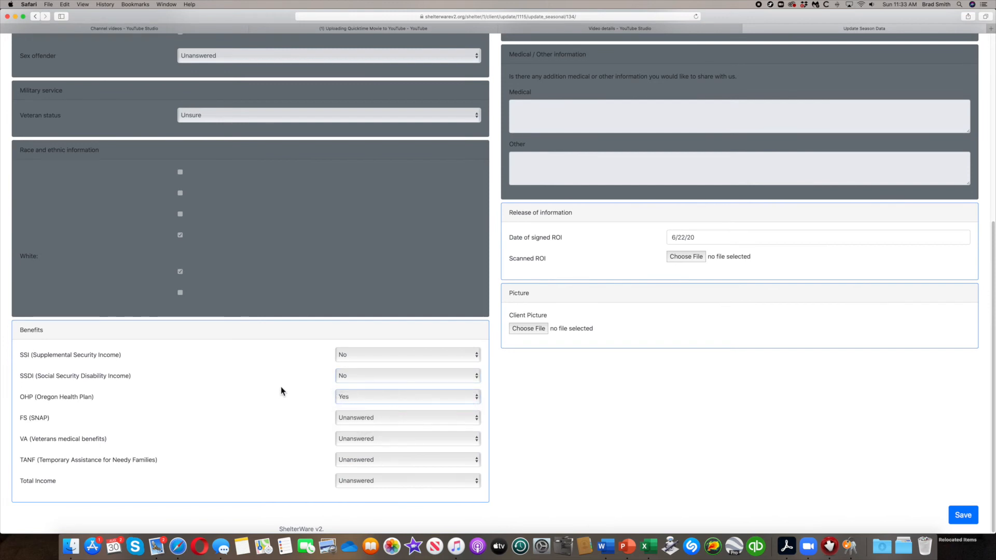
left_click(476, 418)
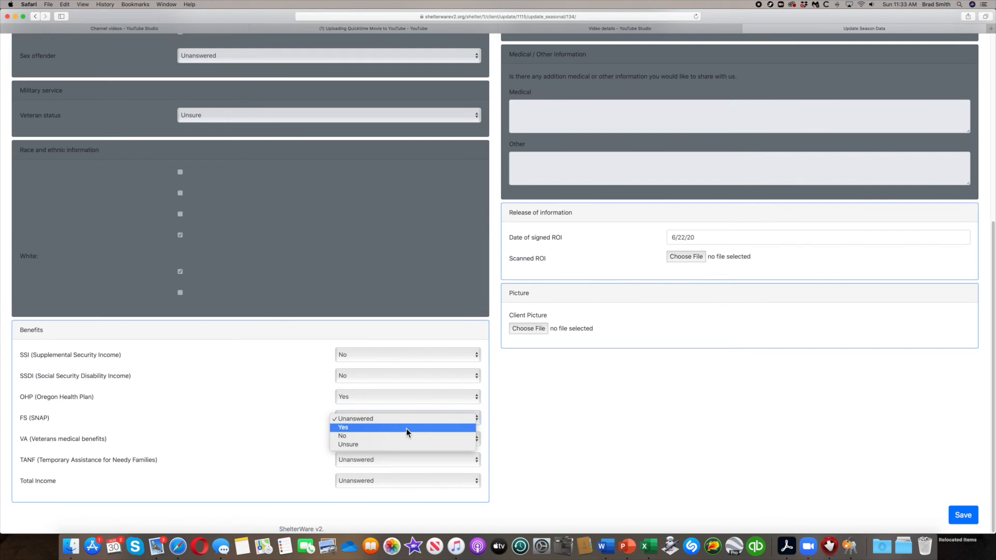
left_click(405, 428)
left_click(475, 440)
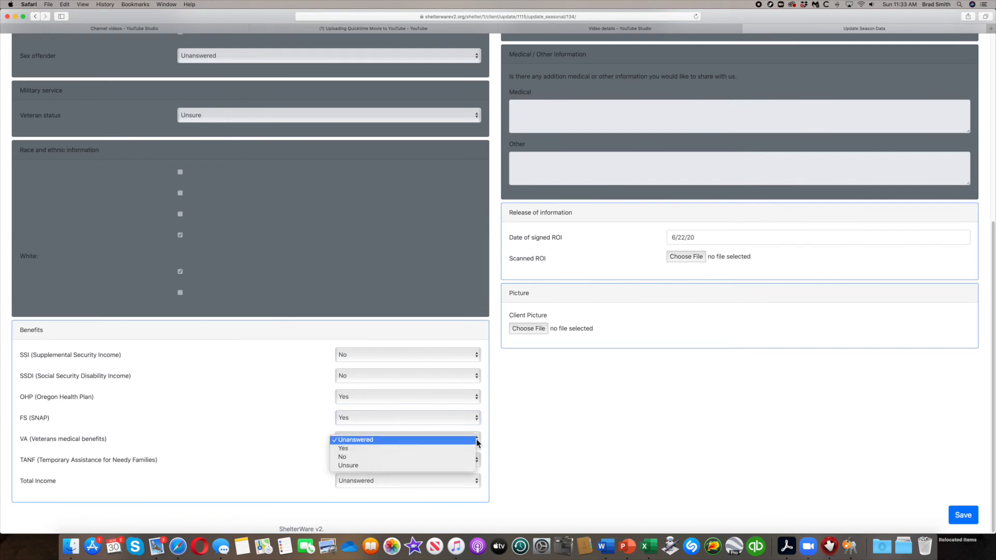
left_click(435, 460)
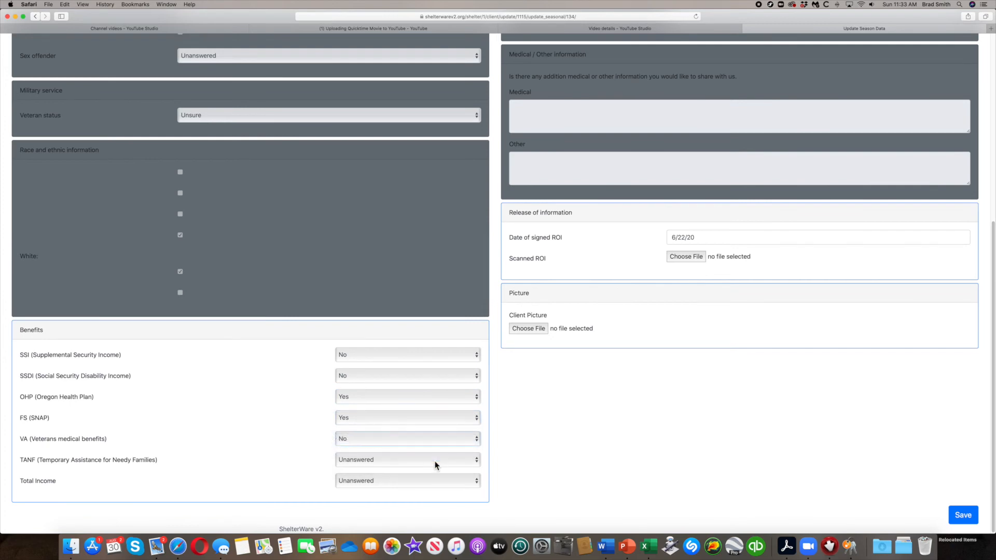
left_click(476, 462)
left_click(453, 486)
left_click(477, 483)
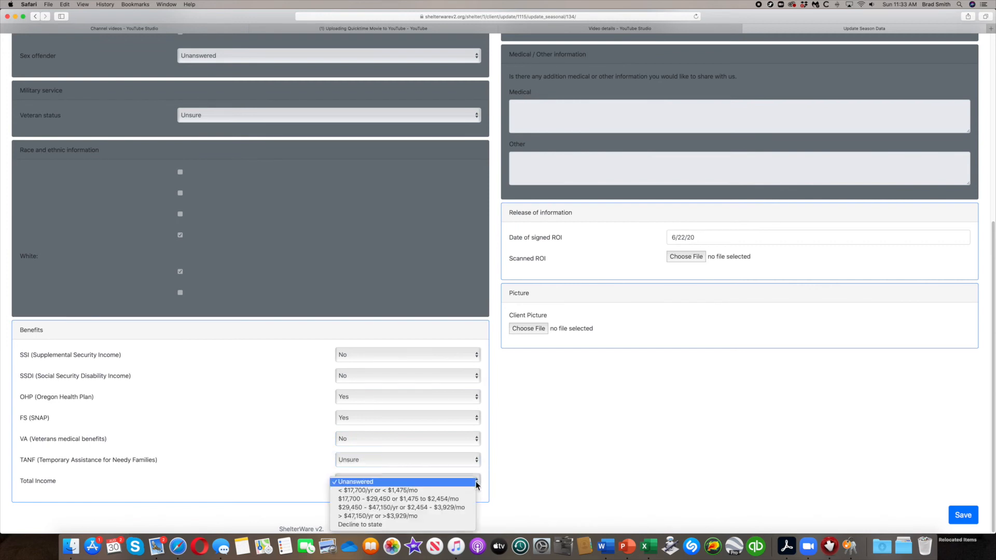
left_click(404, 490)
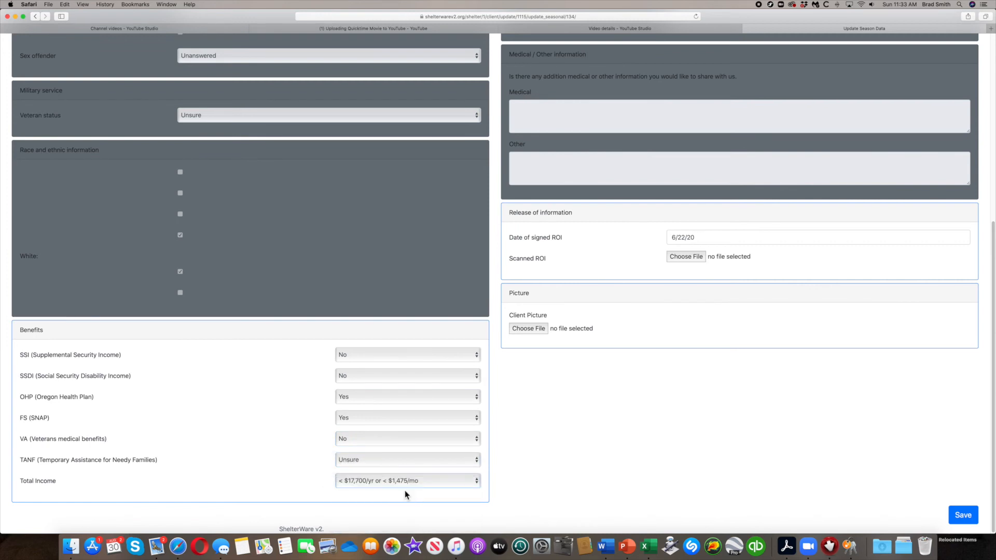
Save the Update Season Data form.
left_click(966, 516)
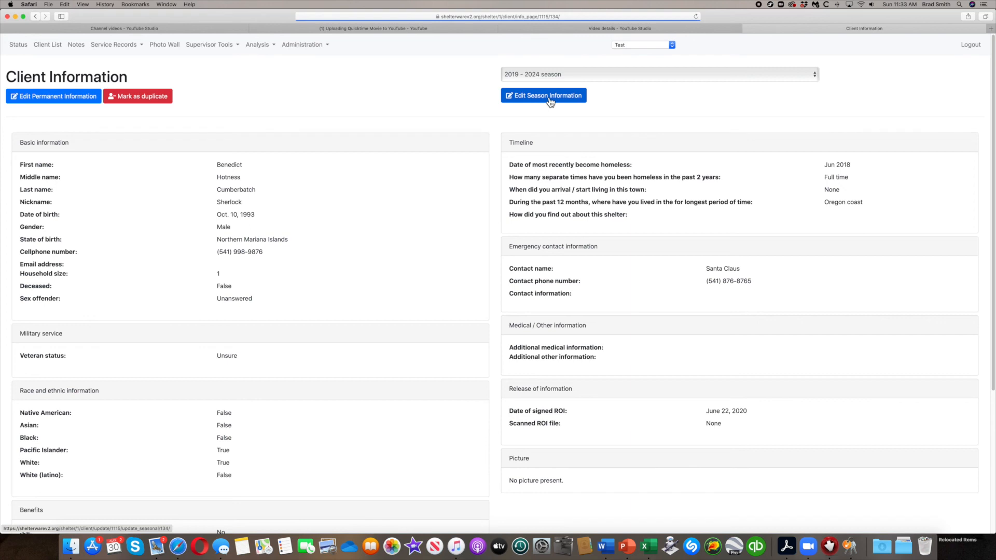
Reopen the permanent client information form and save it once more.
left_click(74, 98)
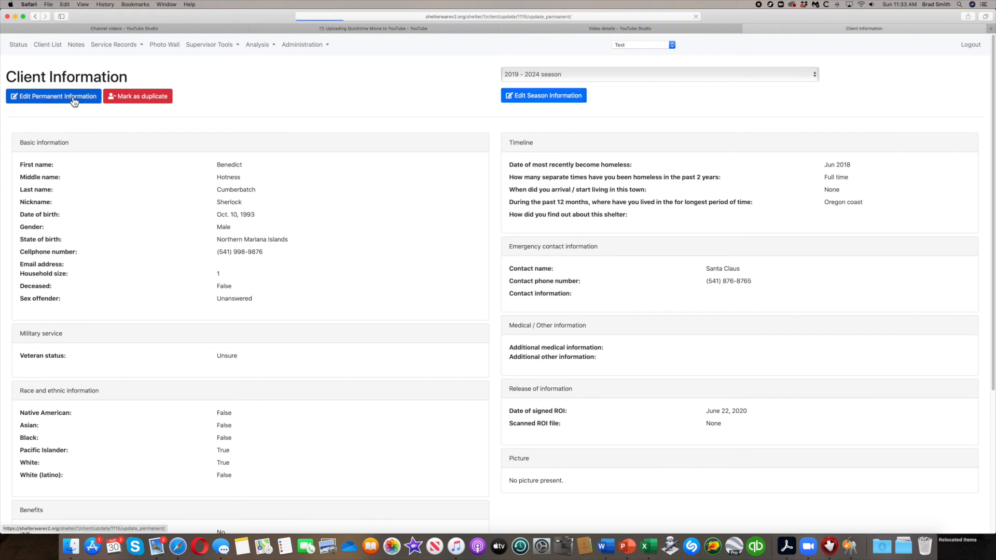
scroll(152, 197, "down", 3)
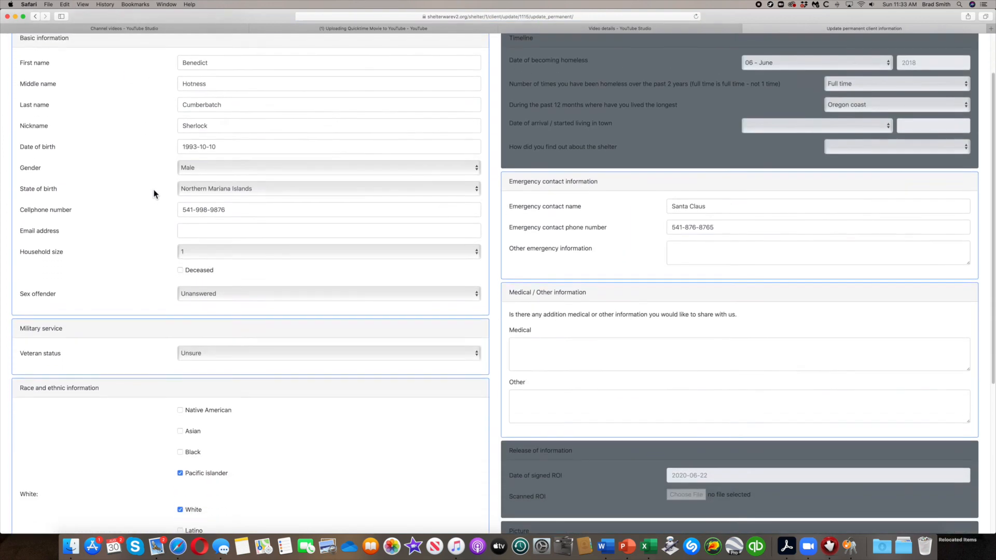
scroll(627, 394, "down", 7)
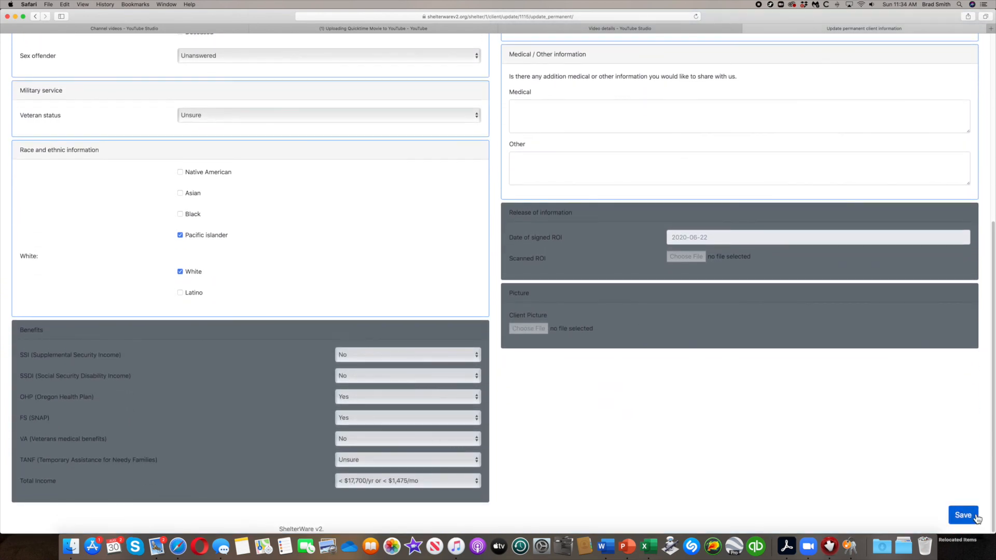
left_click(976, 518)
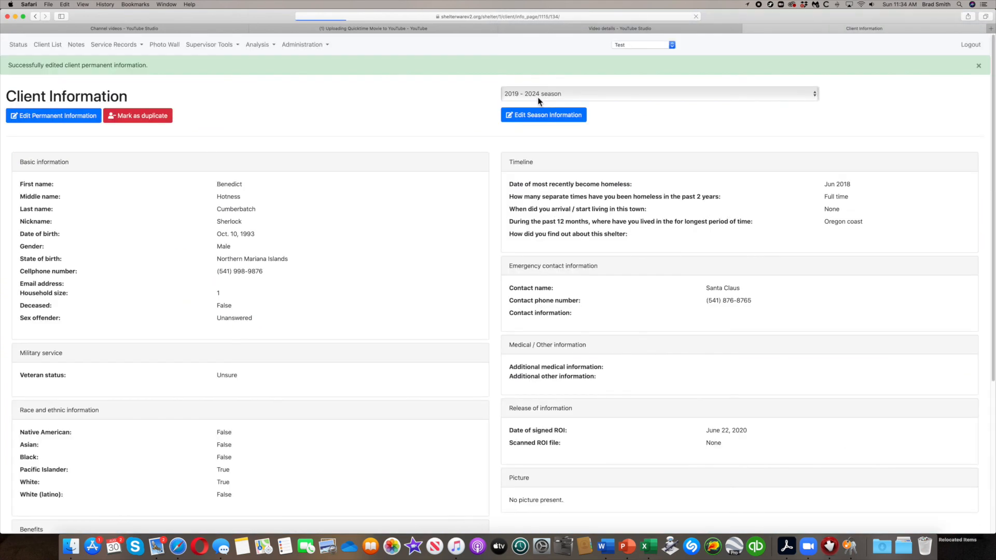
Reopen the client's season information form and save it with the ROI signed 2020-06-22.
left_click(527, 116)
scroll(457, 257, "down", 10)
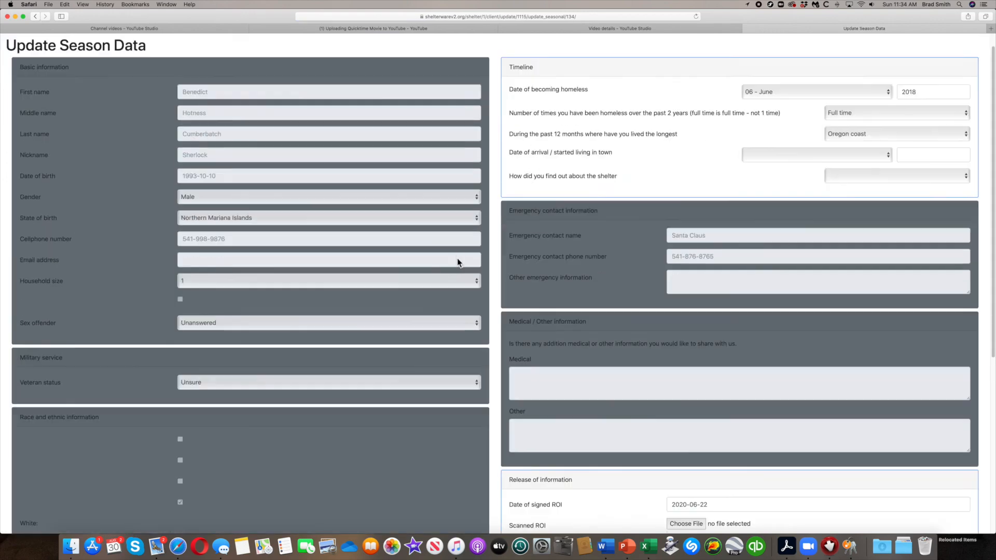
scroll(261, 295, "up", 6)
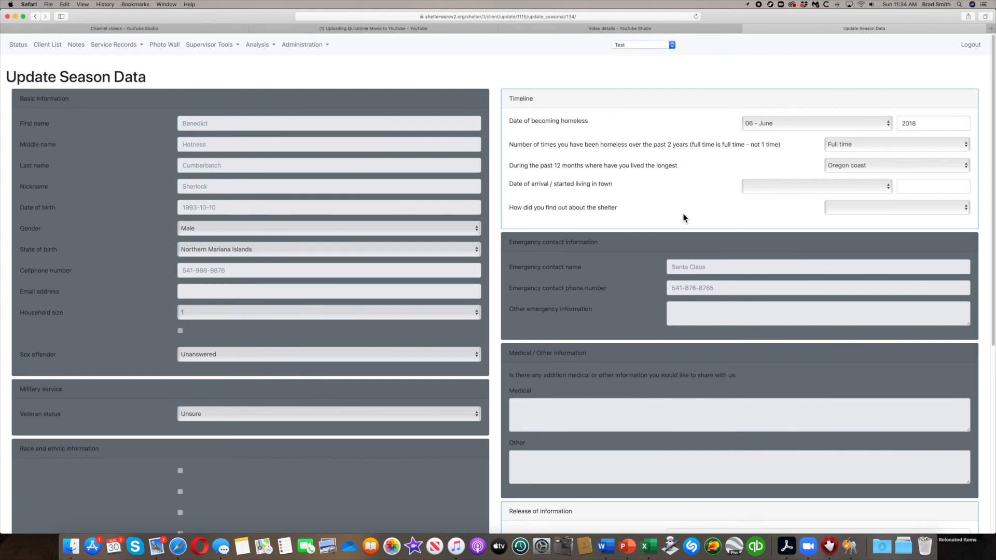
scroll(669, 297, "down", 3)
scroll(669, 297, "down", 2)
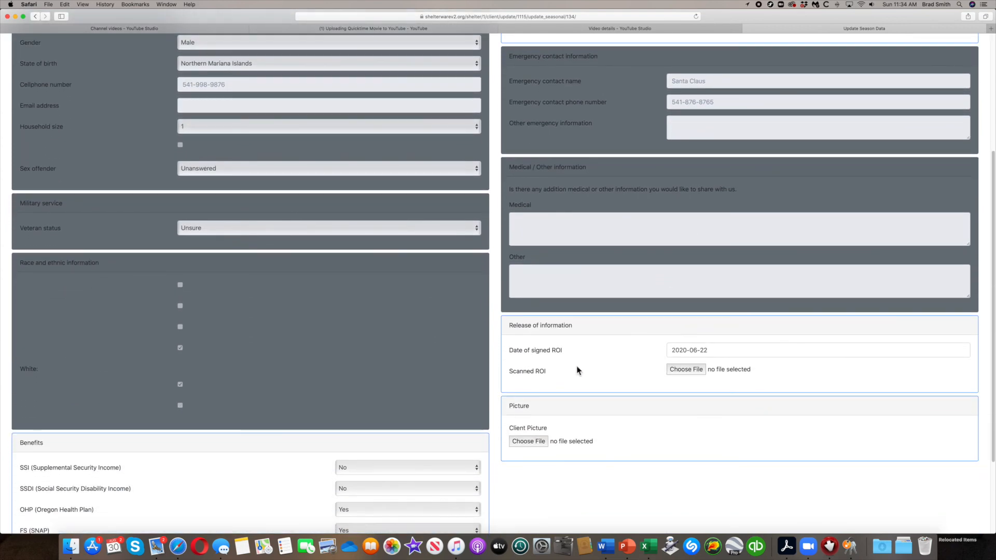
scroll(666, 443, "down", 3)
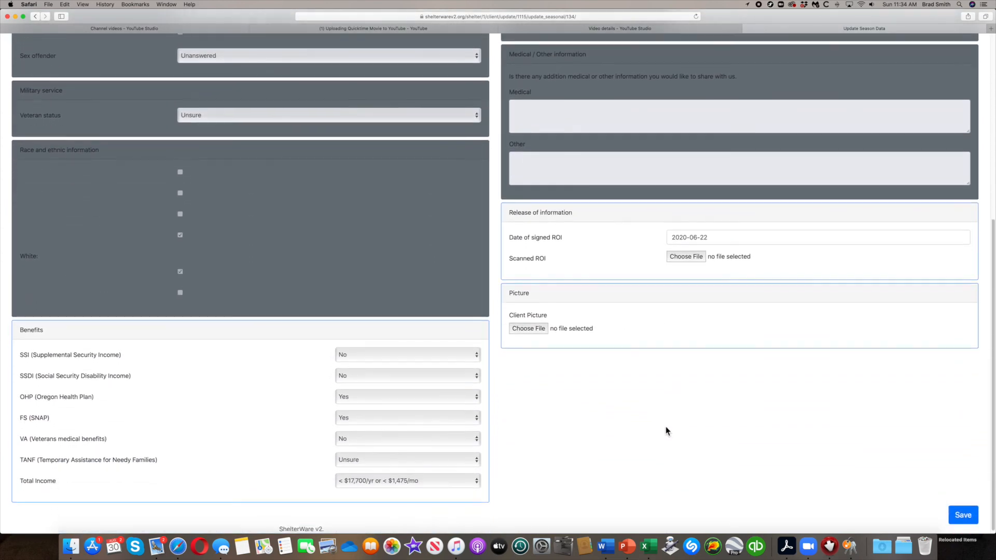
left_click(963, 514)
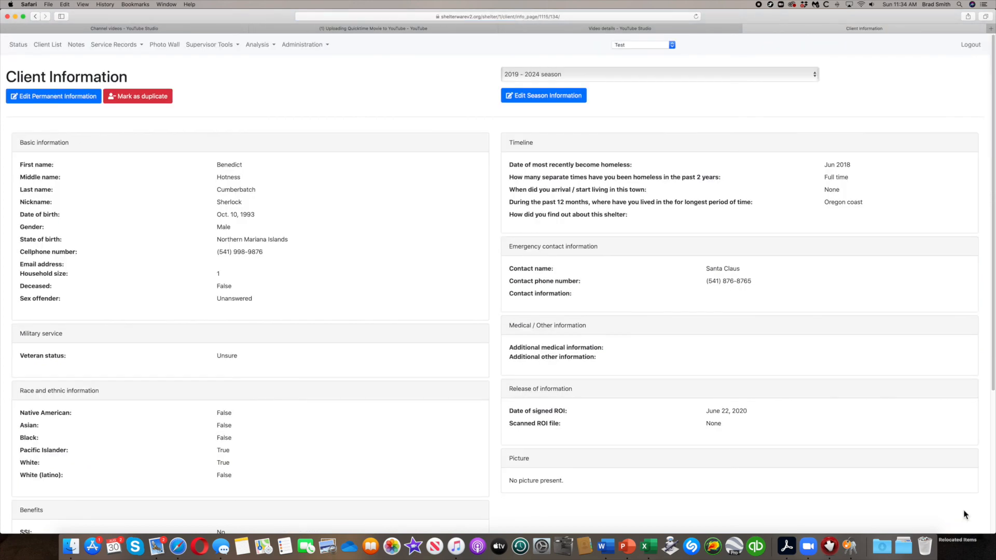